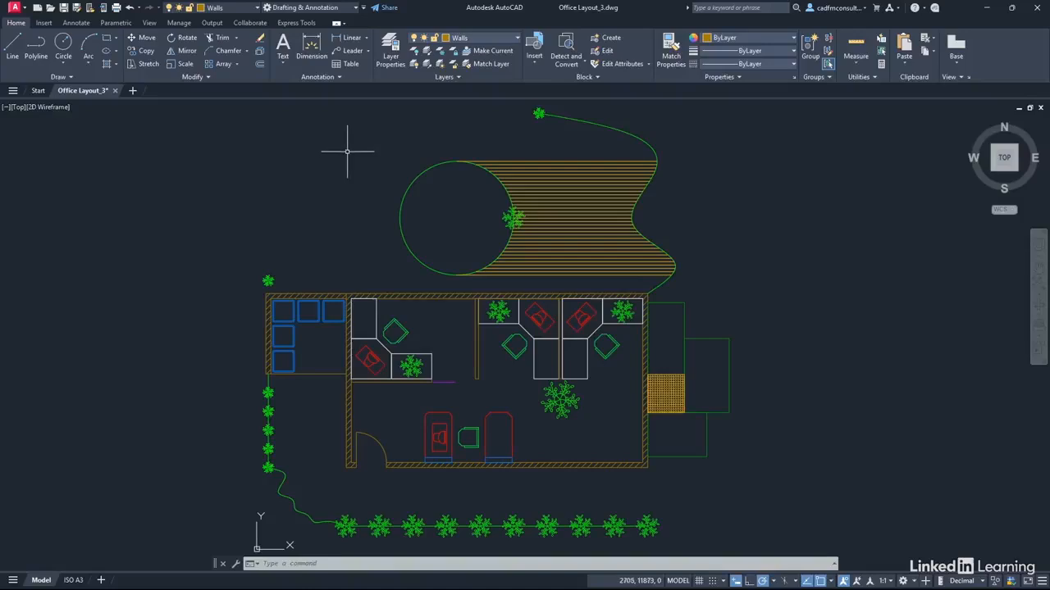
Make PLANTS the current layer and start a rectangular array of the single plant just above the building's upper-left corner.
click(517, 39)
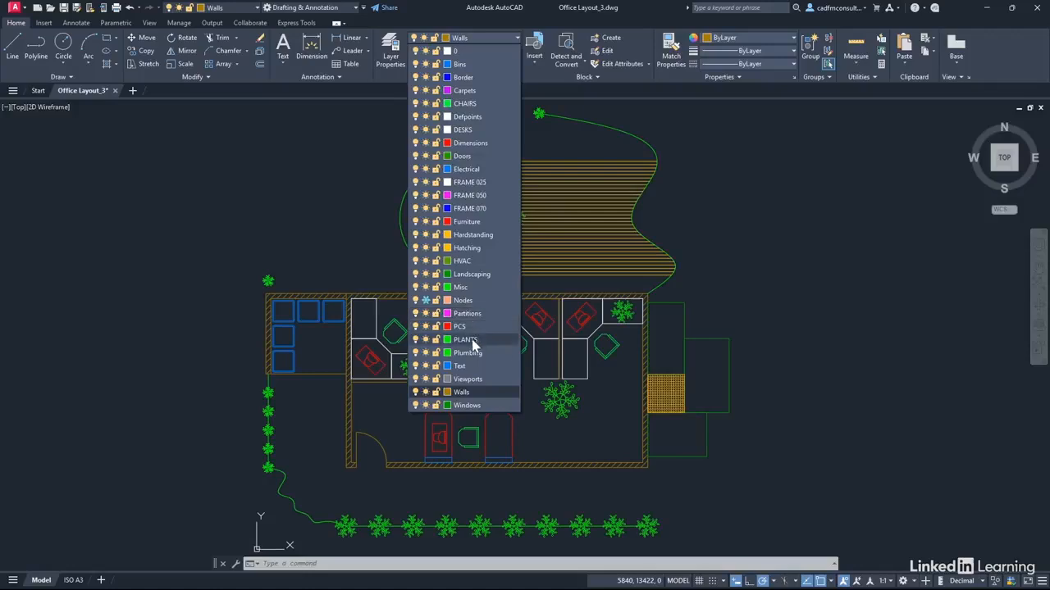
click(467, 340)
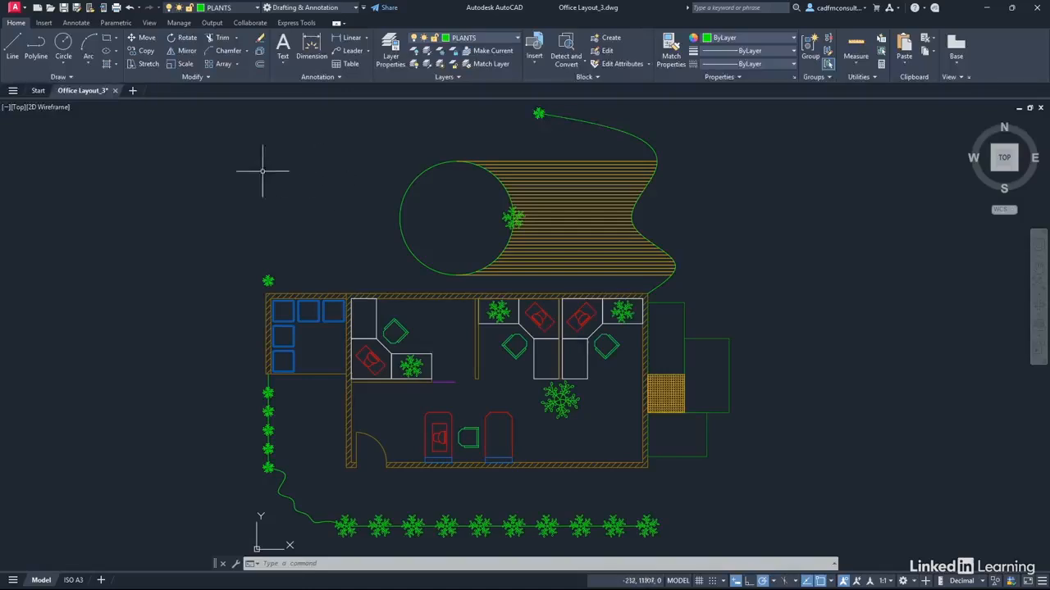
scroll(325, 213, up, 2)
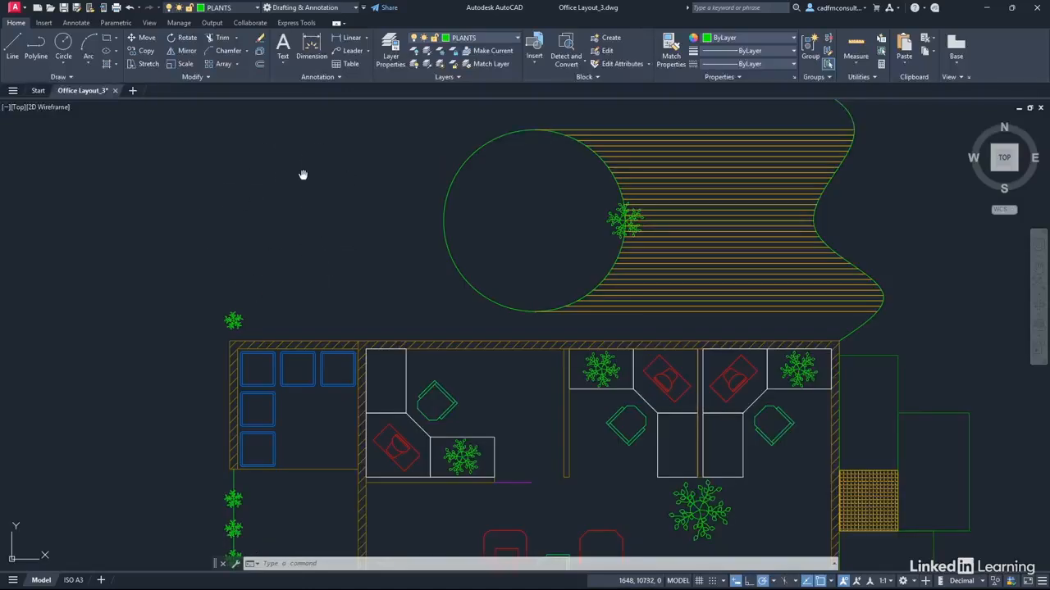
mouse_move(305, 173)
middle_down()
mouse_move(341, 260)
mouse_move(333, 335)
mouse_move(321, 341)
middle_up()
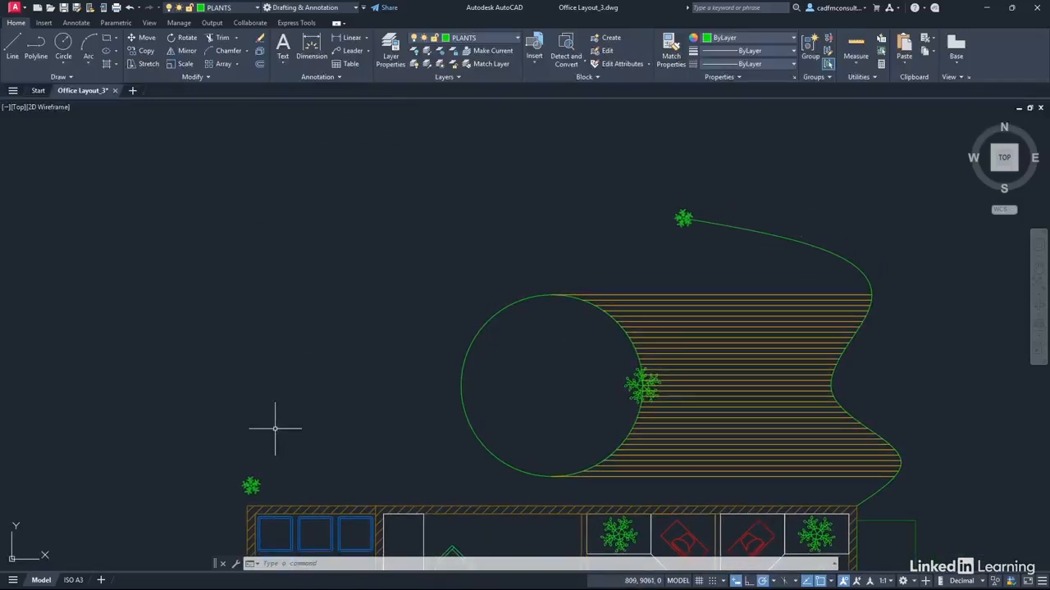
mouse_move(257, 480)
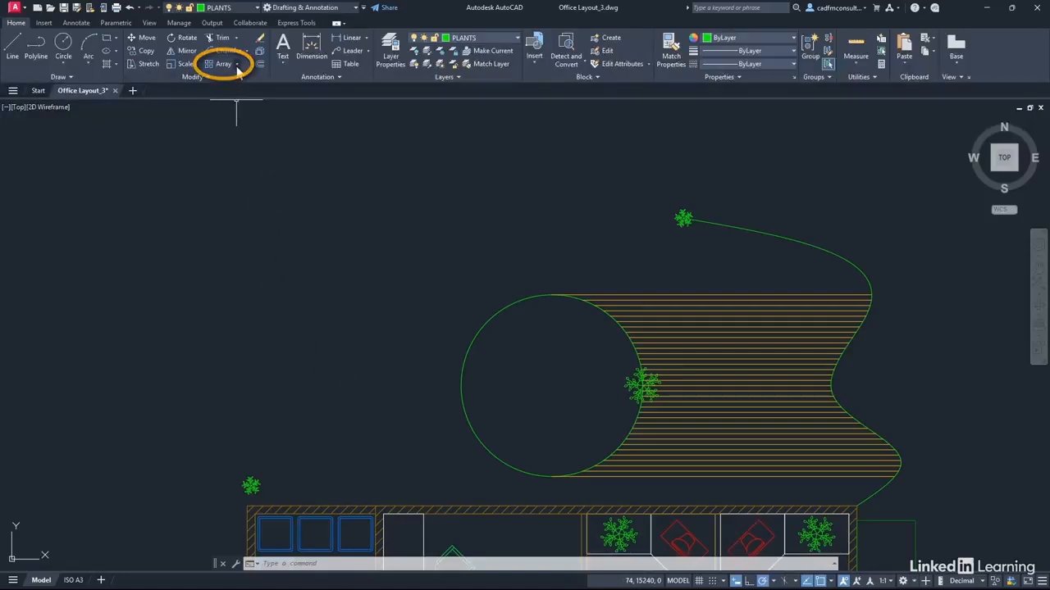
click(237, 66)
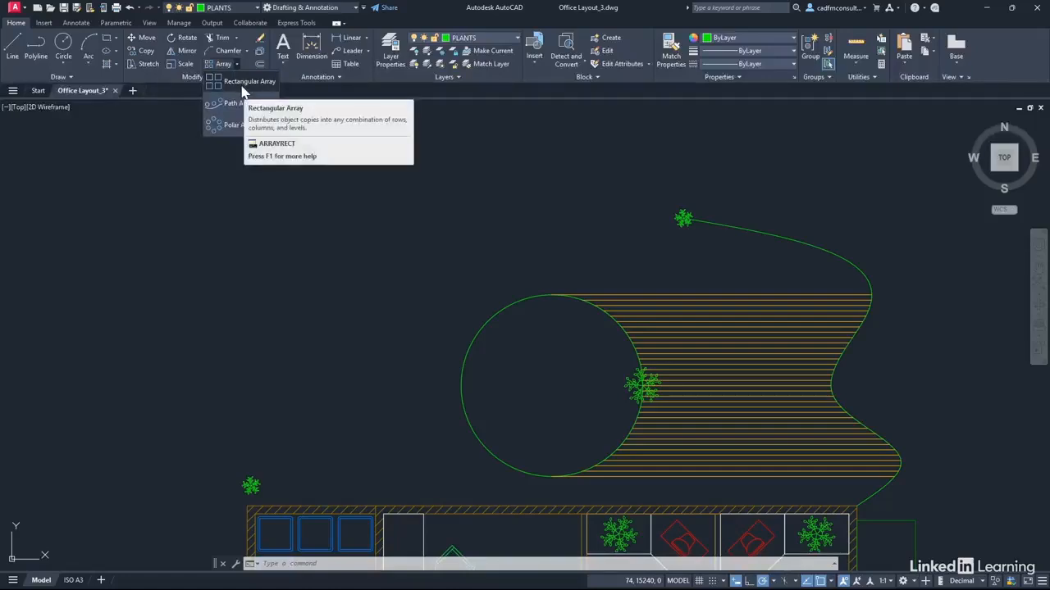
click(242, 85)
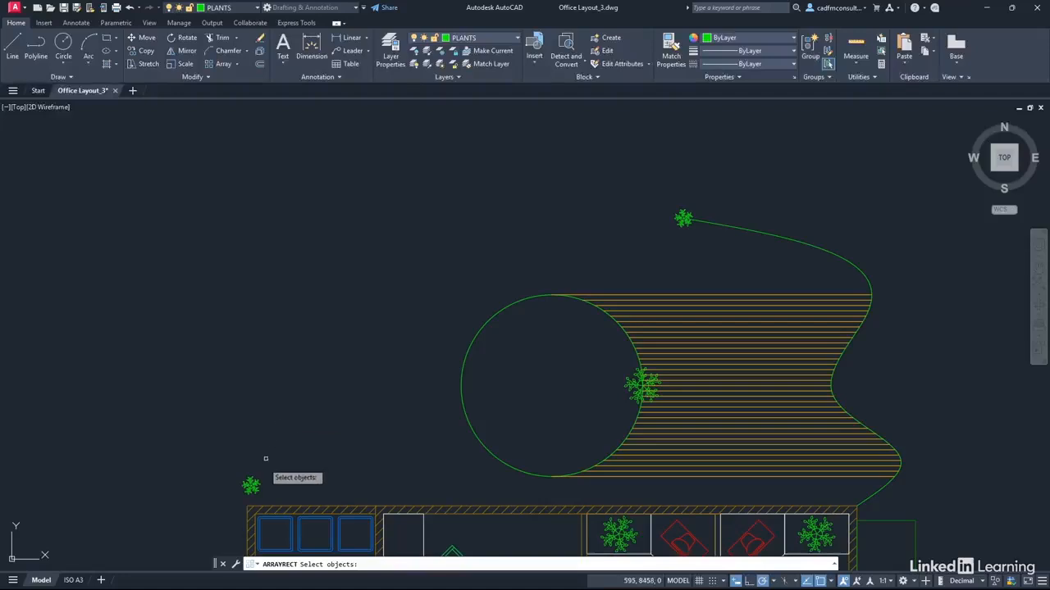
click(250, 487)
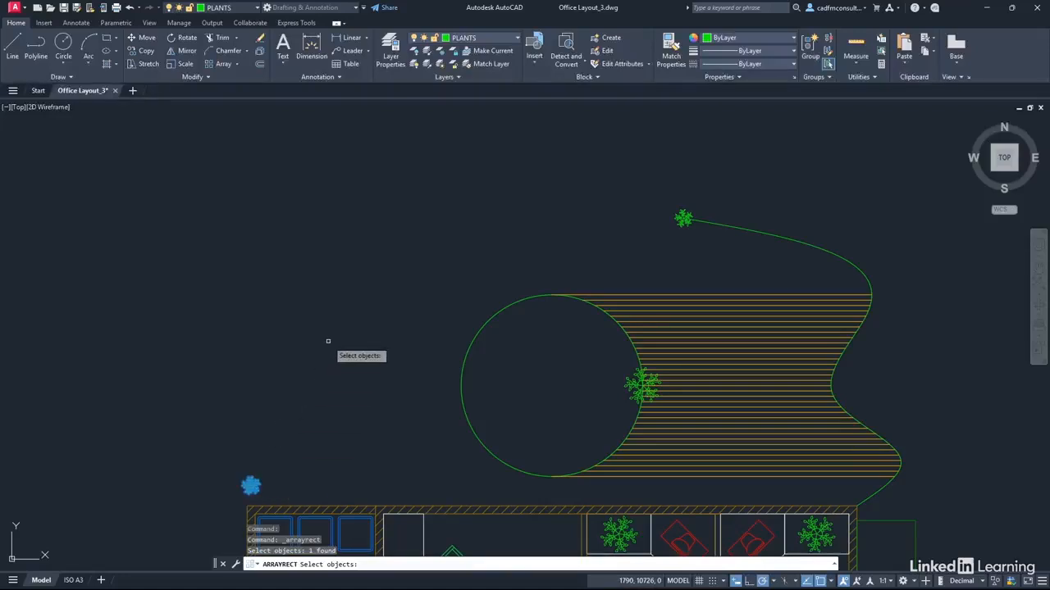
key(Return)
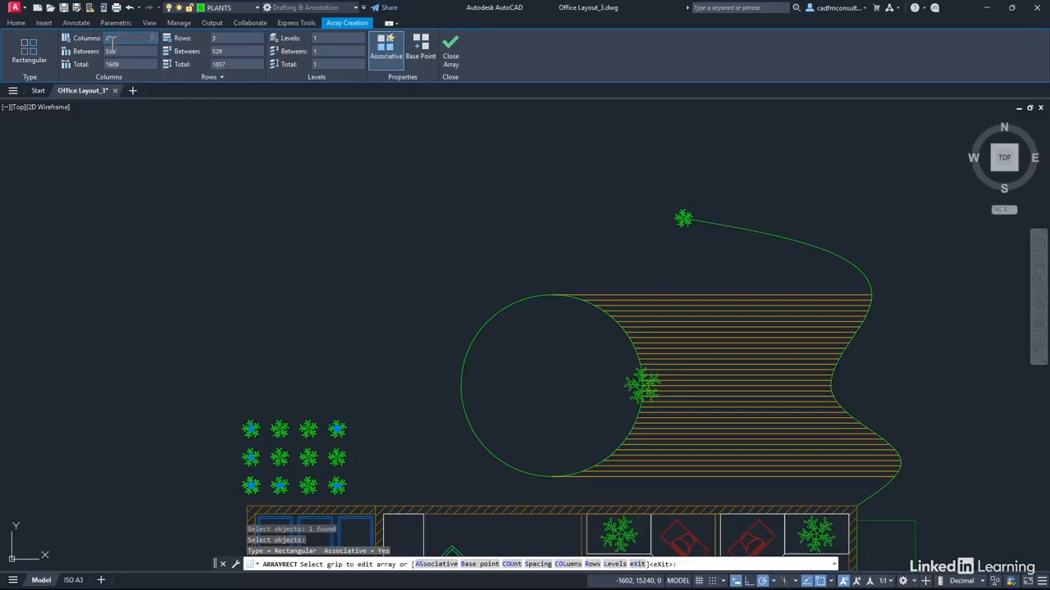
Set the rectangular plant array to 2 columns and 10 rows.
key(Return)
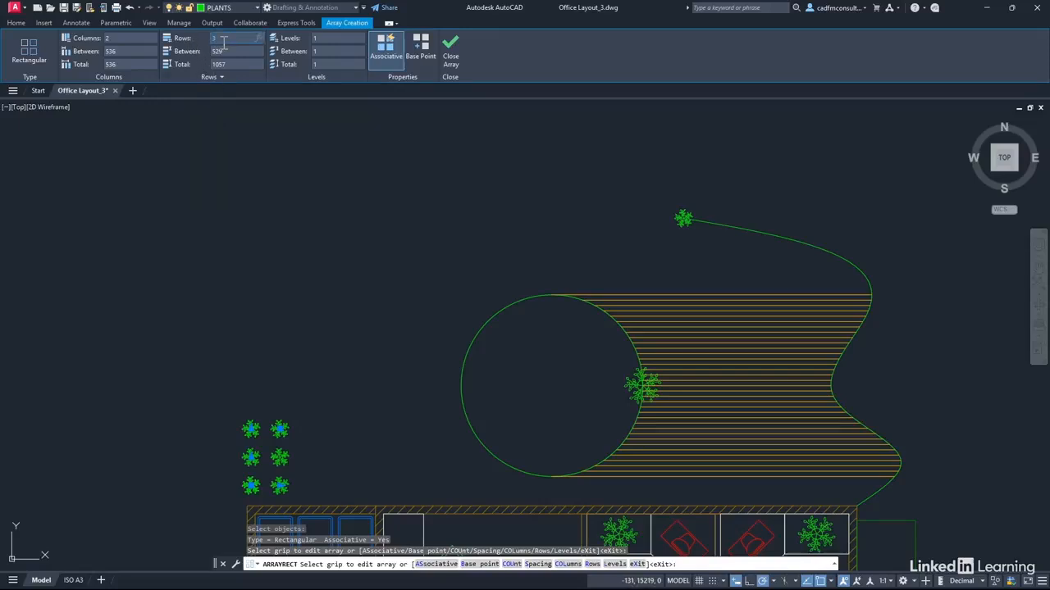
text(10)
key(Return)
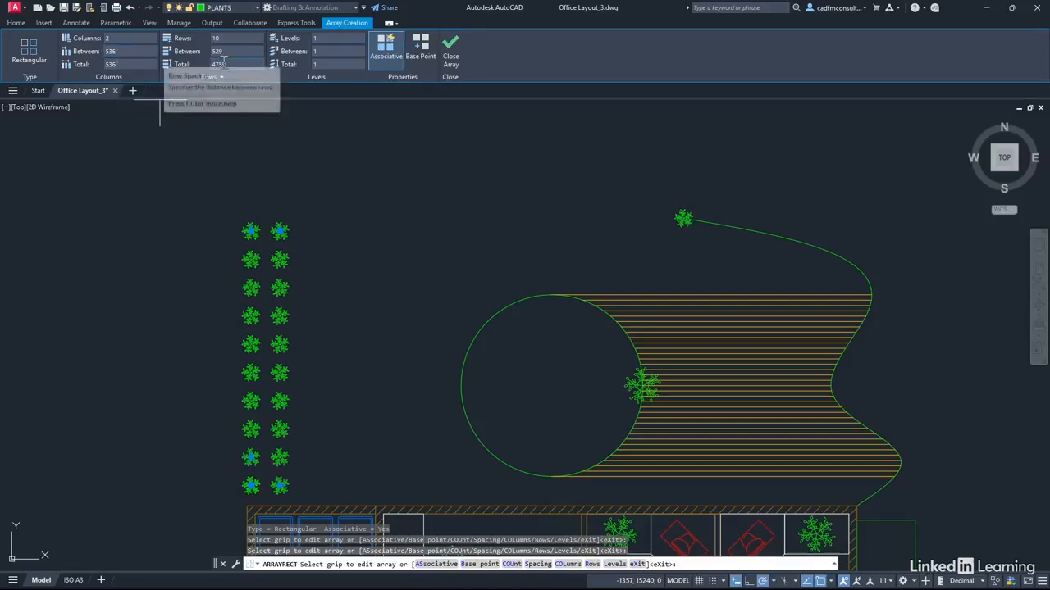
Space both the columns and the rows of the array at 550, keep it associative and finish it.
click(121, 52)
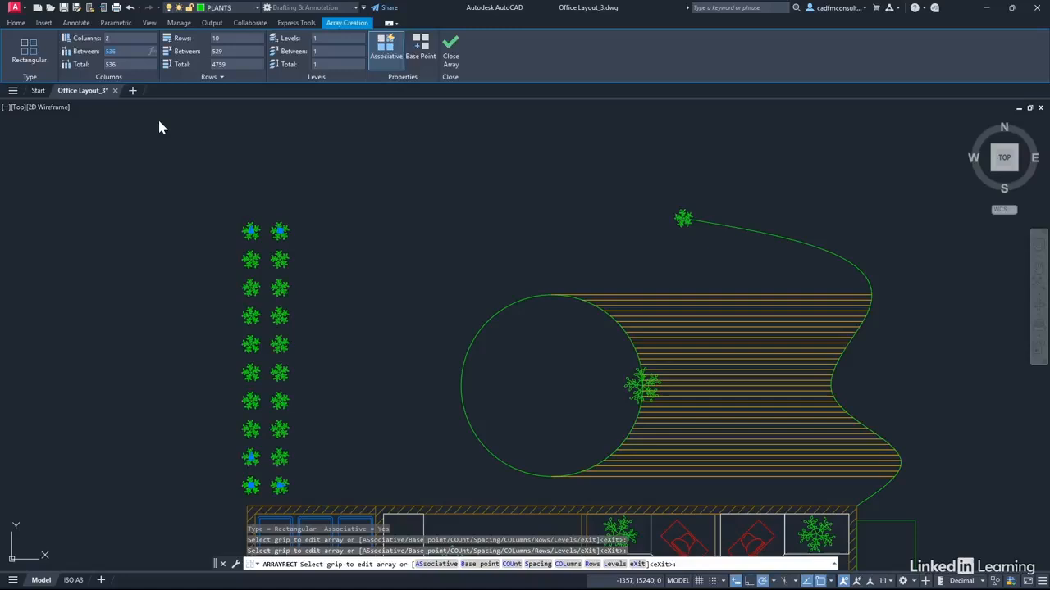
text(550)
key(Return)
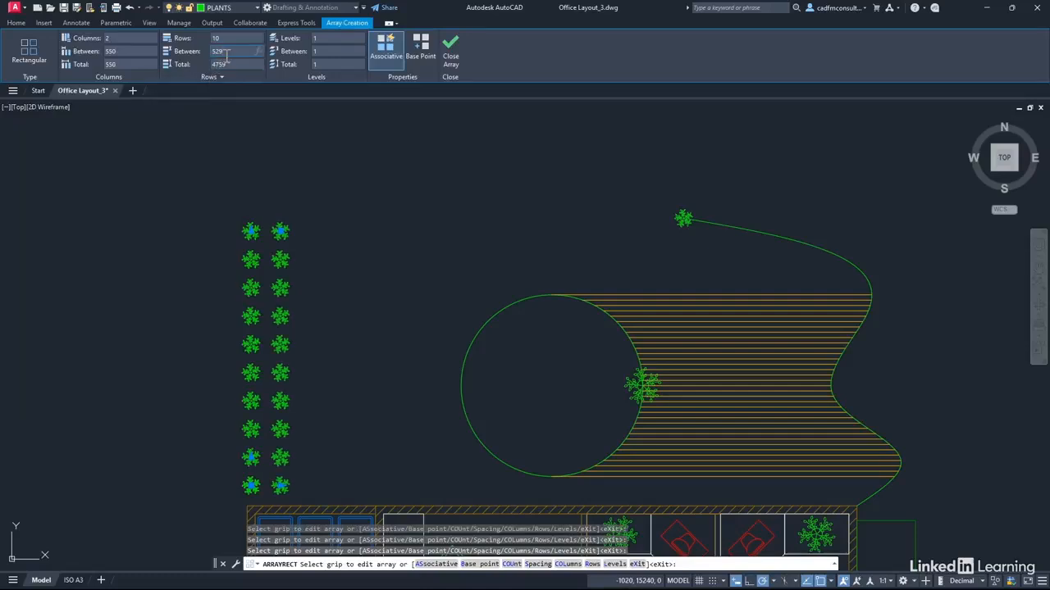
text(550)
key(Return)
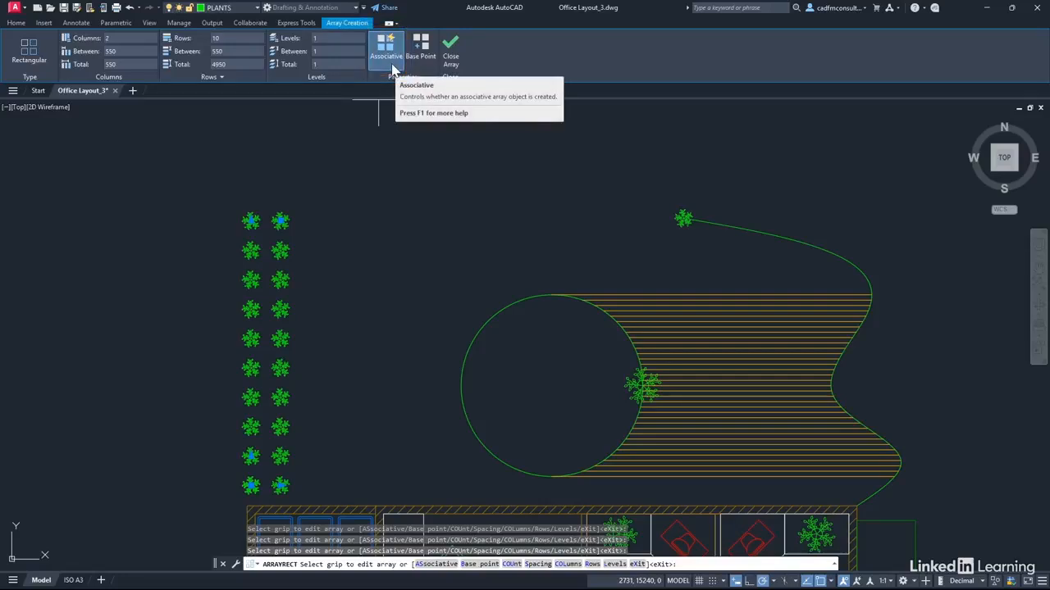
click(450, 55)
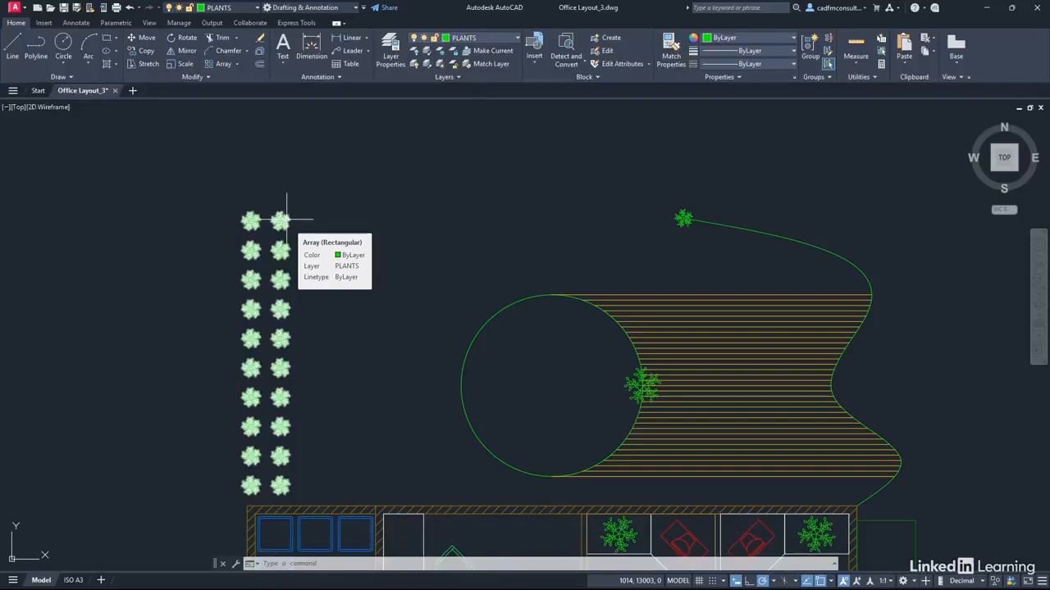
Move the rectangular plant array to the Landscaping layer and deselect it.
click(287, 220)
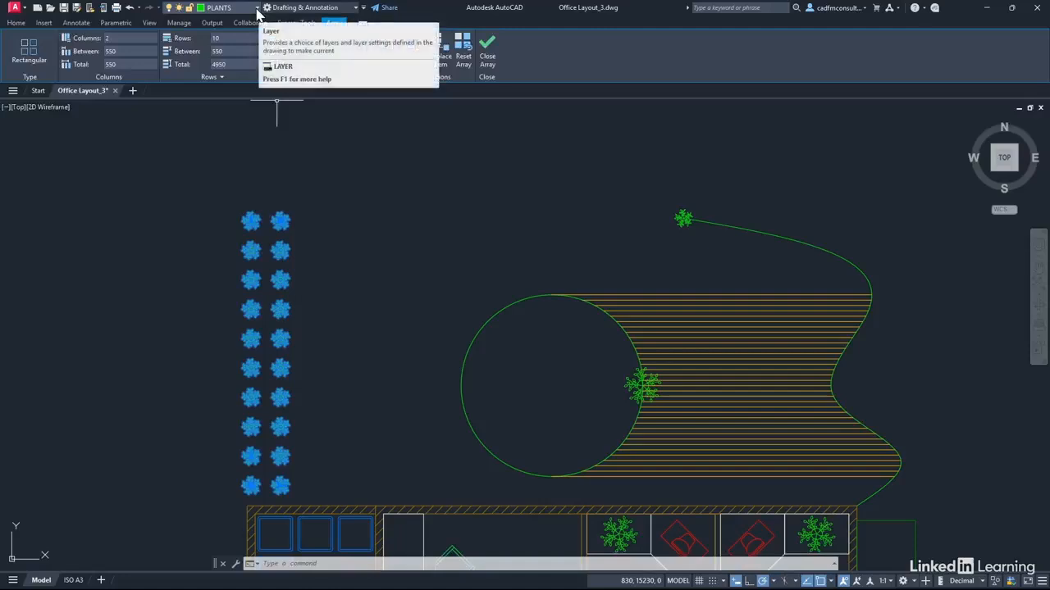
click(15, 23)
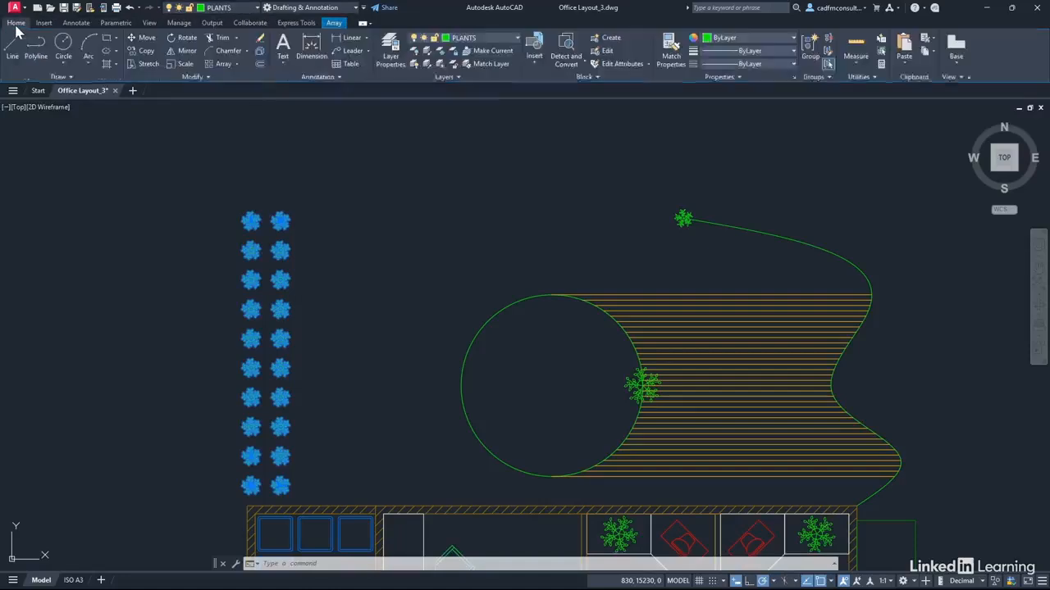
click(515, 38)
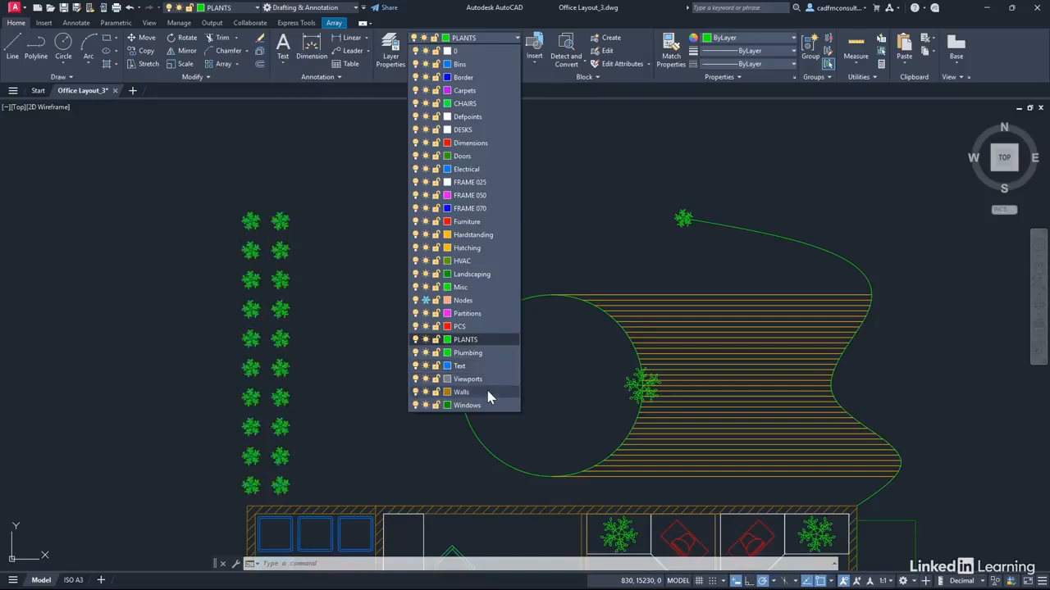
click(474, 275)
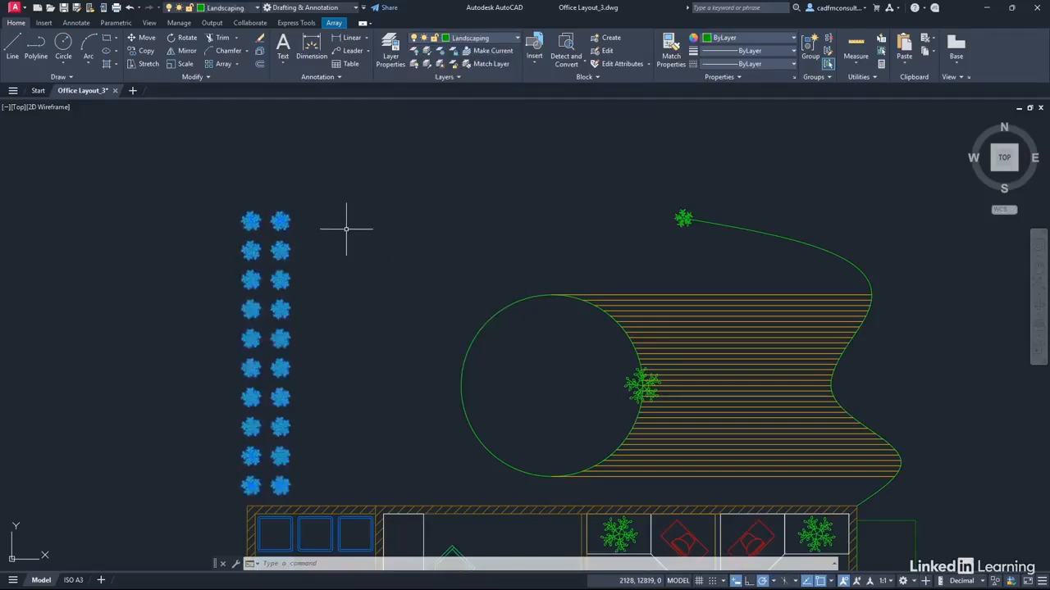
key(Escape)
key(Escape)
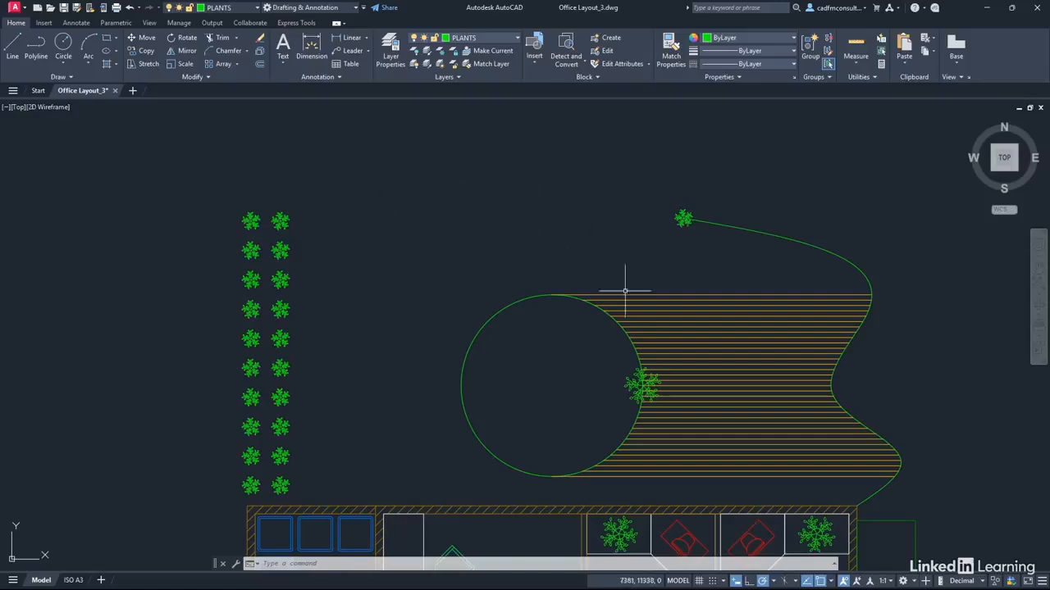
Create a polar array of the plant on the large circle's edge, centred on the circle's centre point.
scroll(582, 391, up, 3)
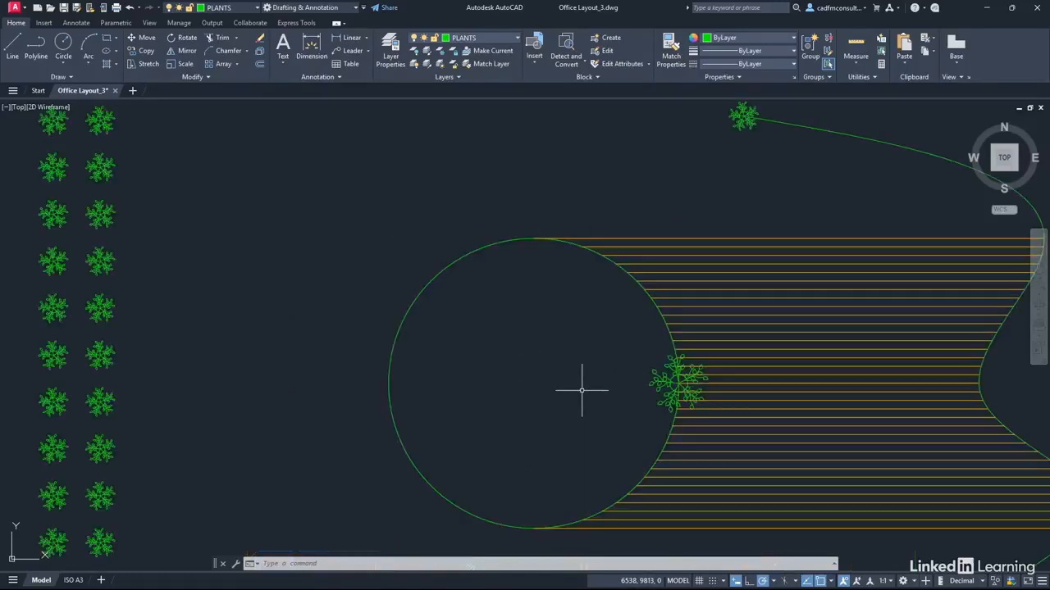
mouse_move(604, 370)
middle_down()
mouse_move(534, 287)
mouse_move(522, 303)
middle_up()
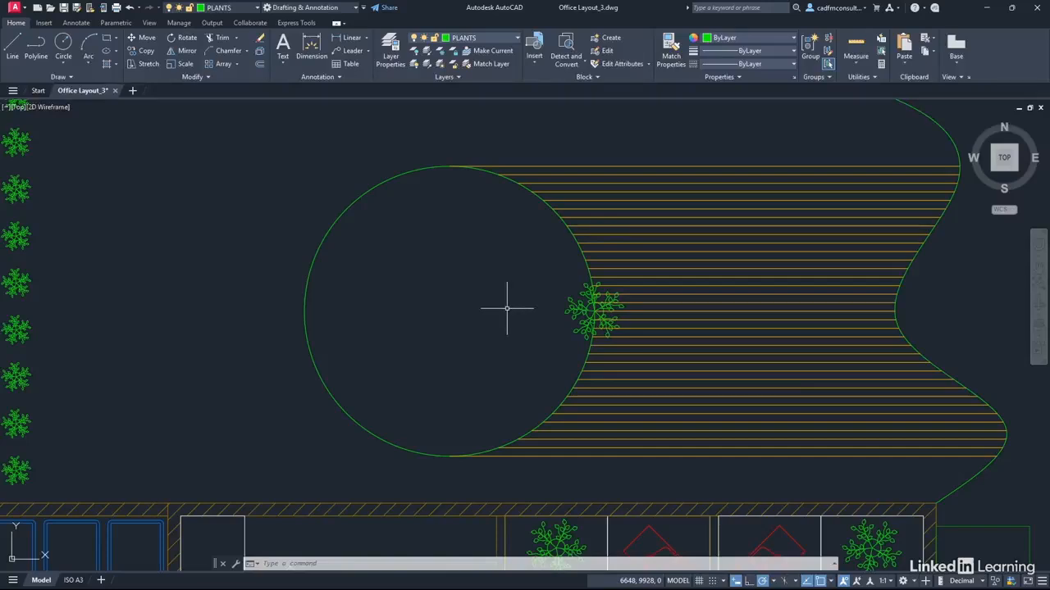
click(238, 65)
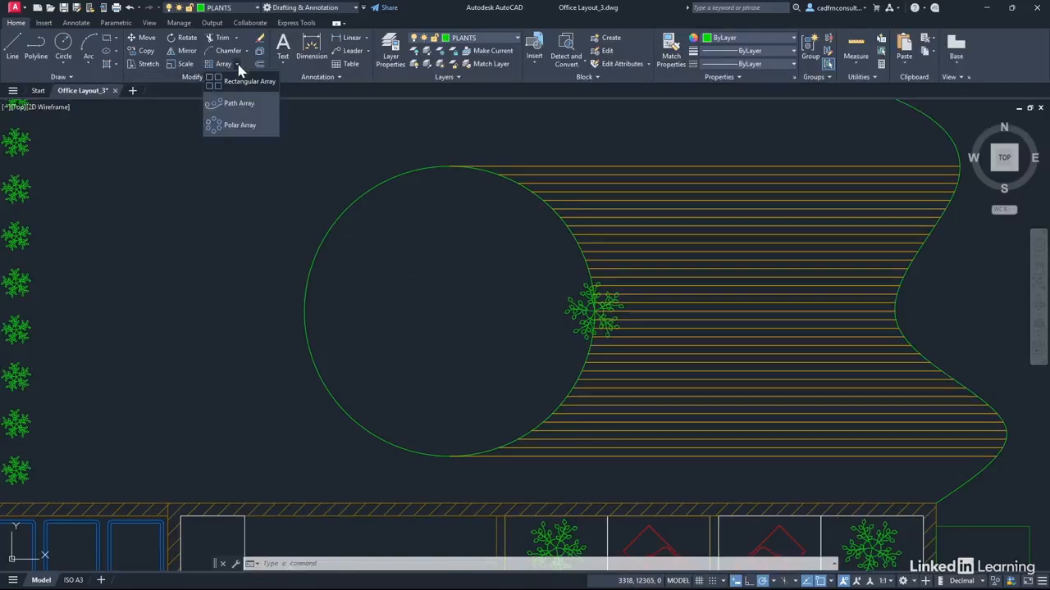
click(251, 128)
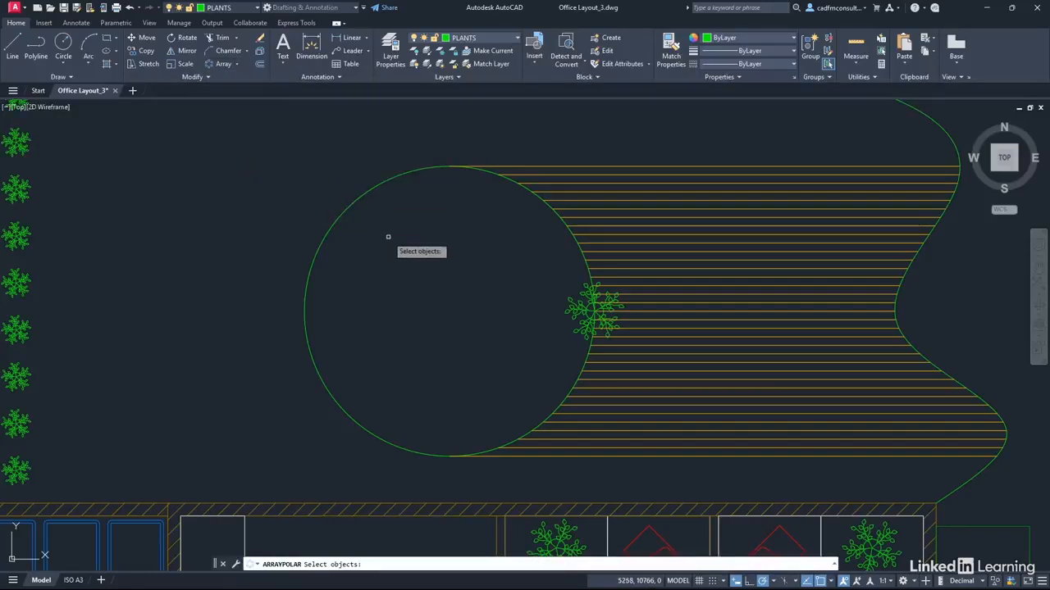
click(581, 302)
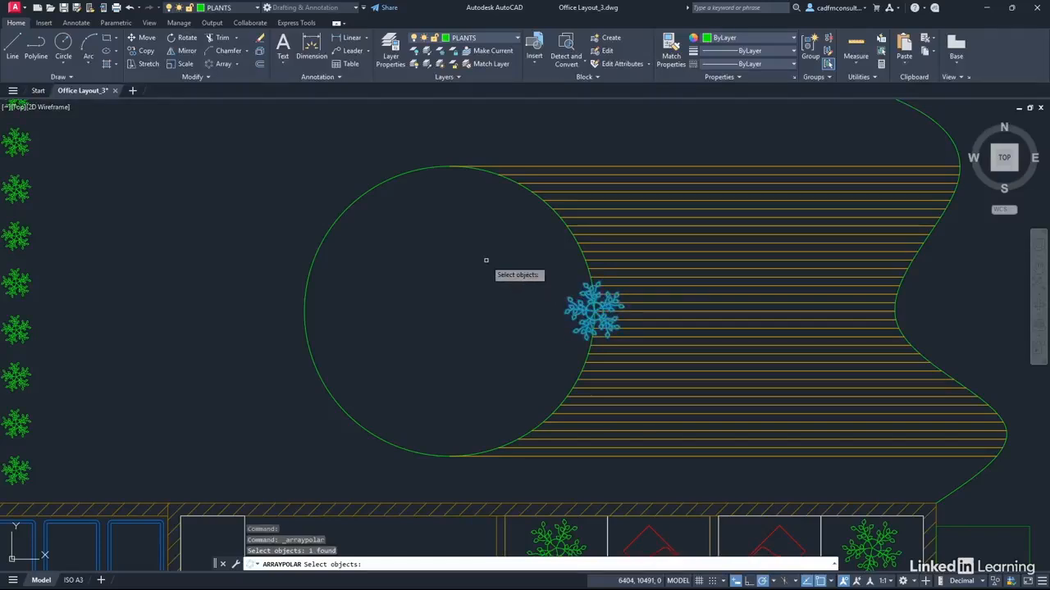
key(Return)
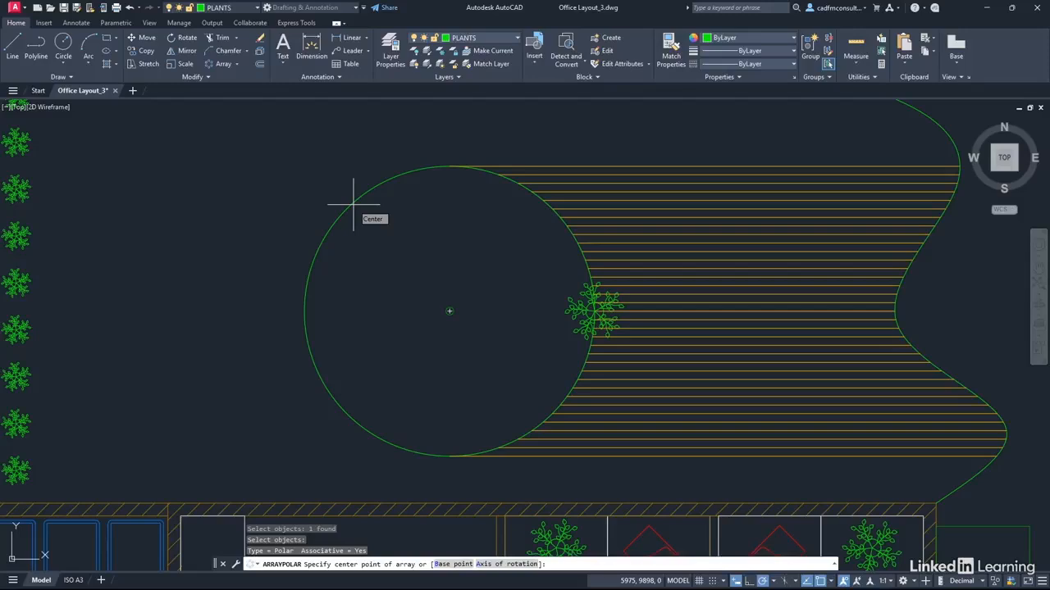
click(354, 204)
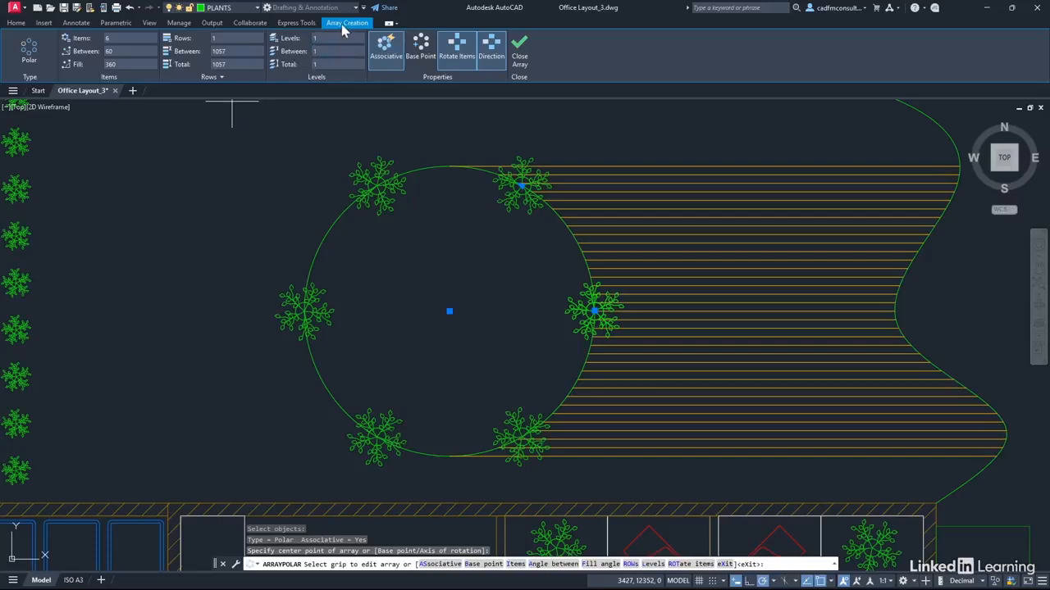
Set the number of items in the polar plant array to 12.
click(119, 39)
text(12)
key(Return)
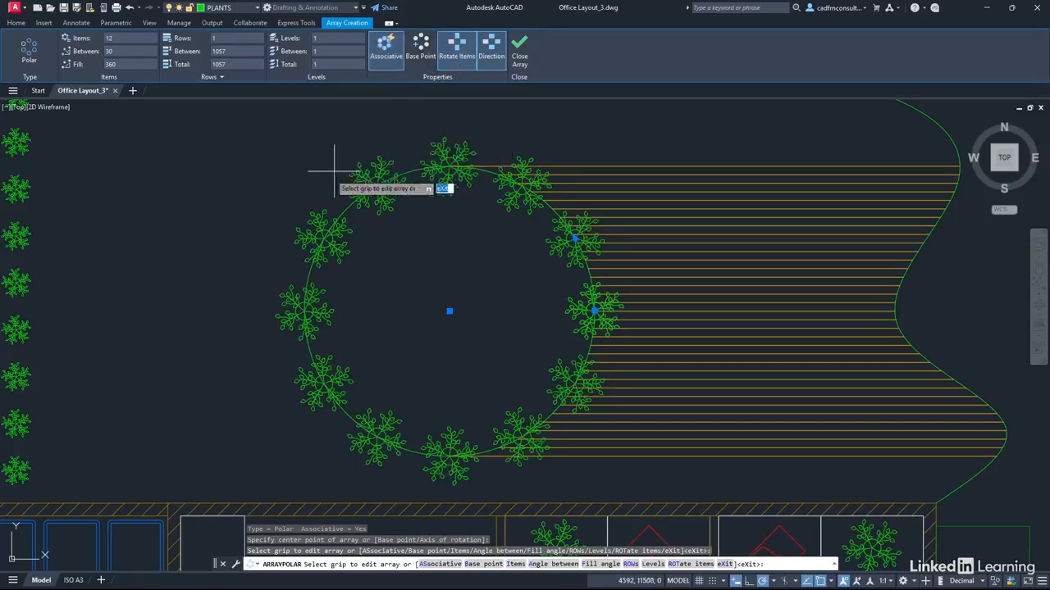
Turn Rotate Items off and on again for the polar array, and finish the array.
click(458, 70)
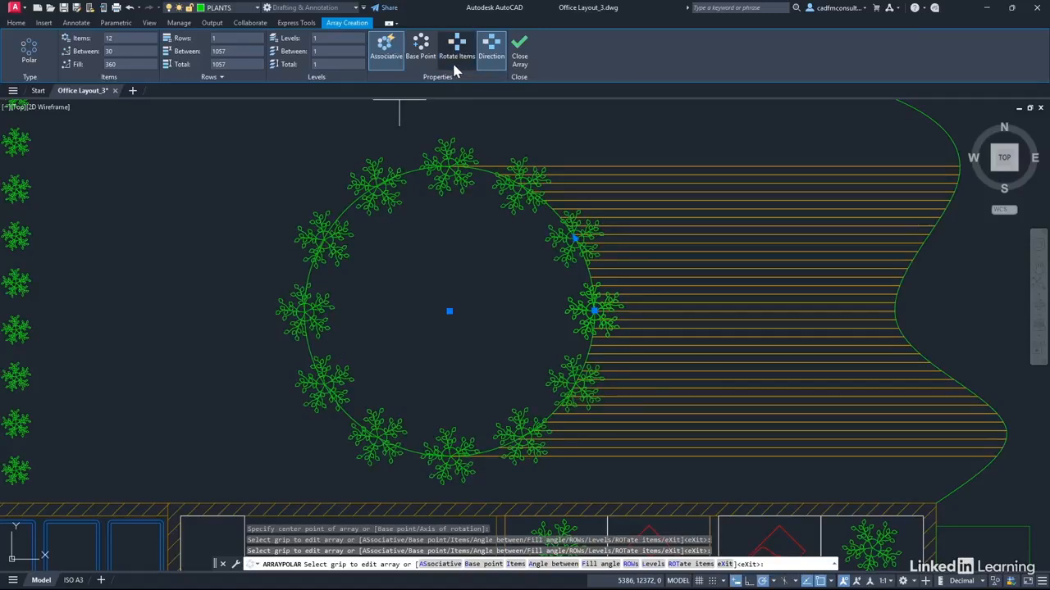
click(451, 69)
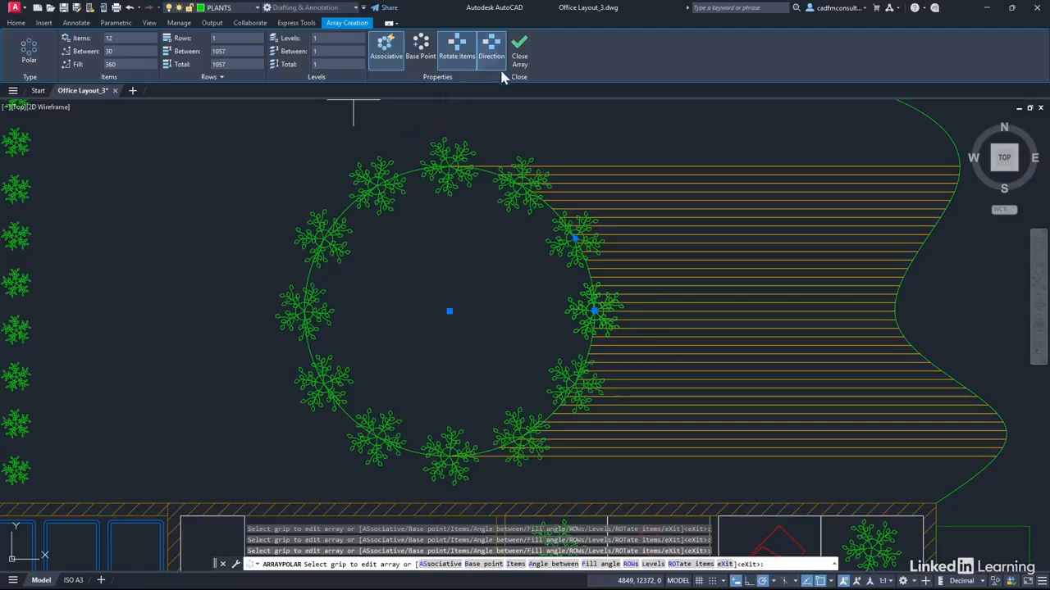
click(518, 58)
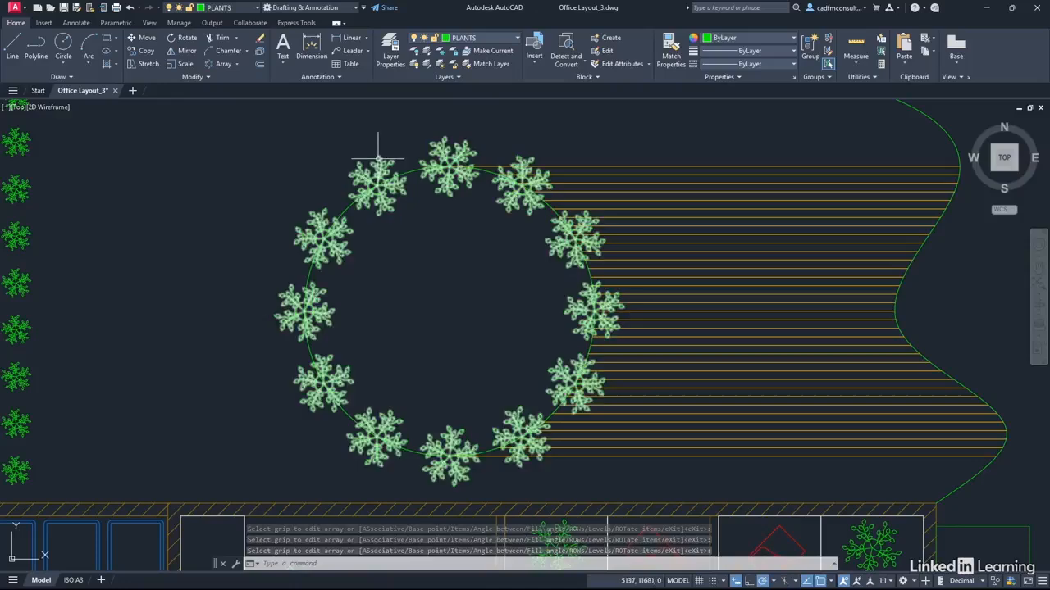
mouse_move(379, 158)
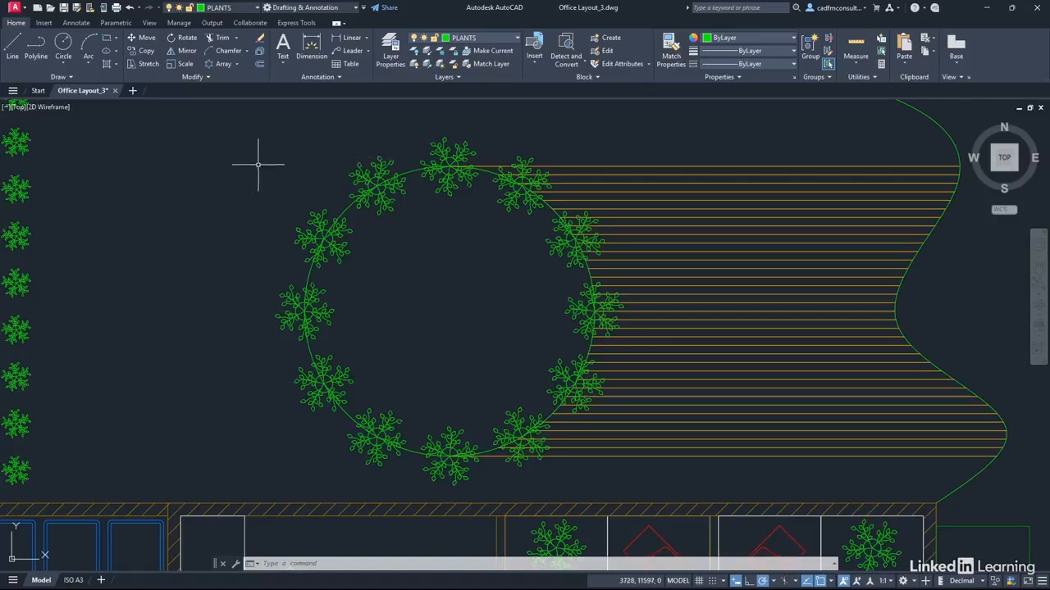
Create a path array of the plant at the upper end of the wavy landscaping curve, using that curve as the path.
scroll(220, 182, down, 2)
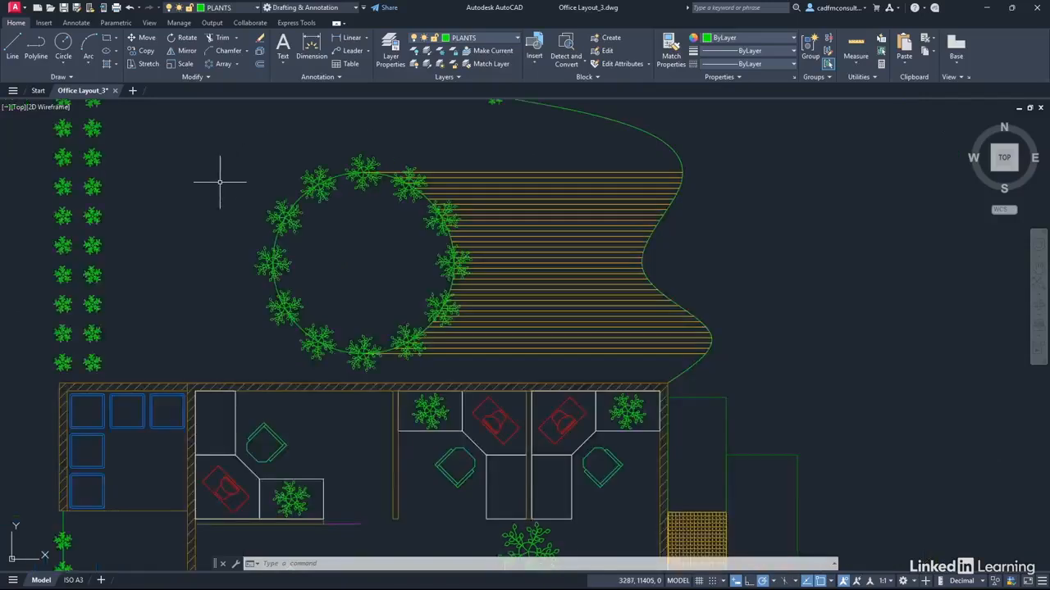
middle_drag(534, 145, 463, 194)
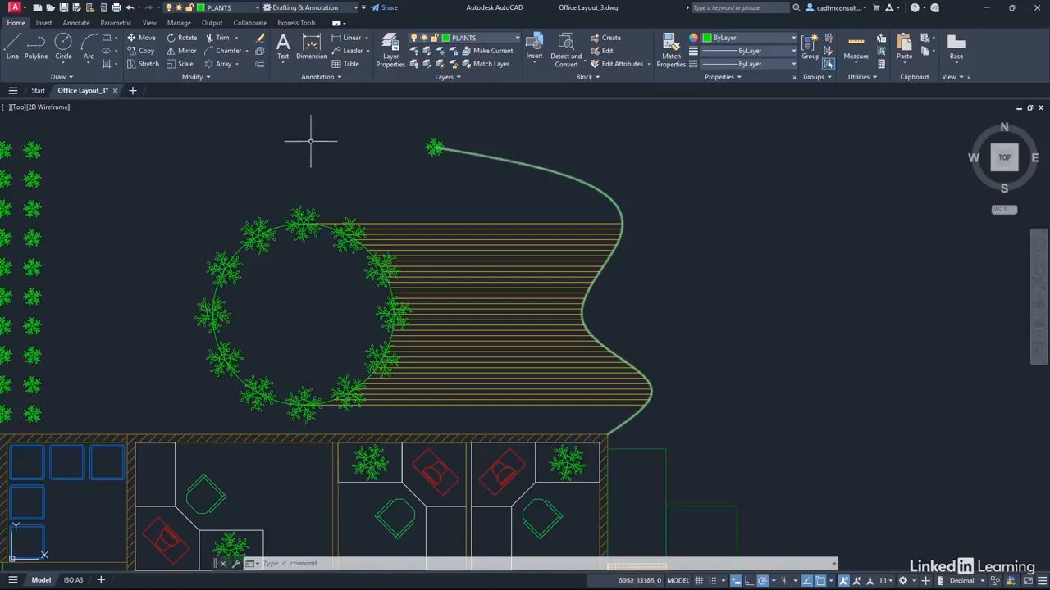
click(237, 65)
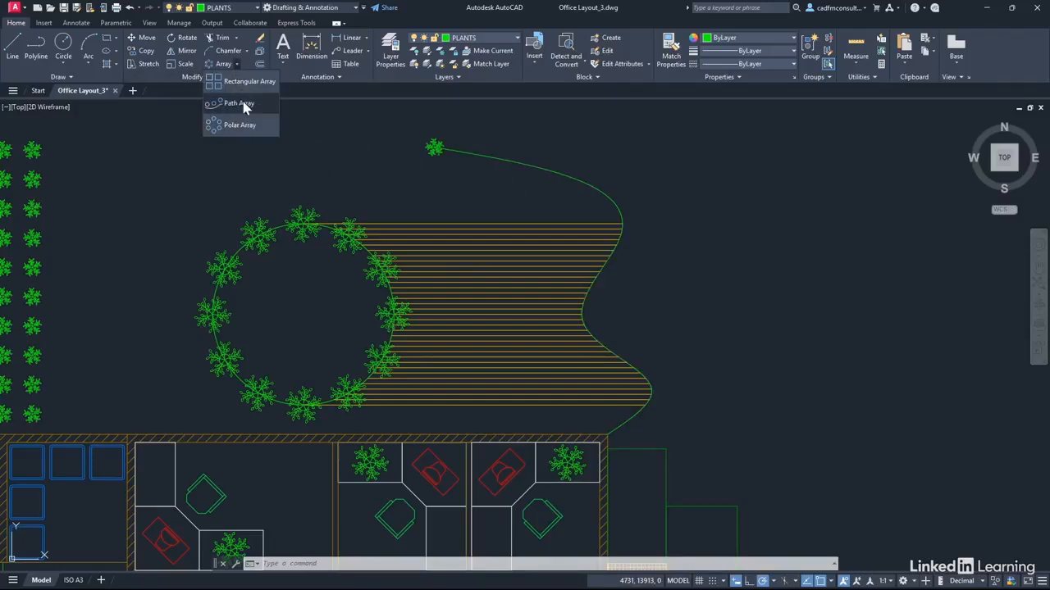
click(242, 104)
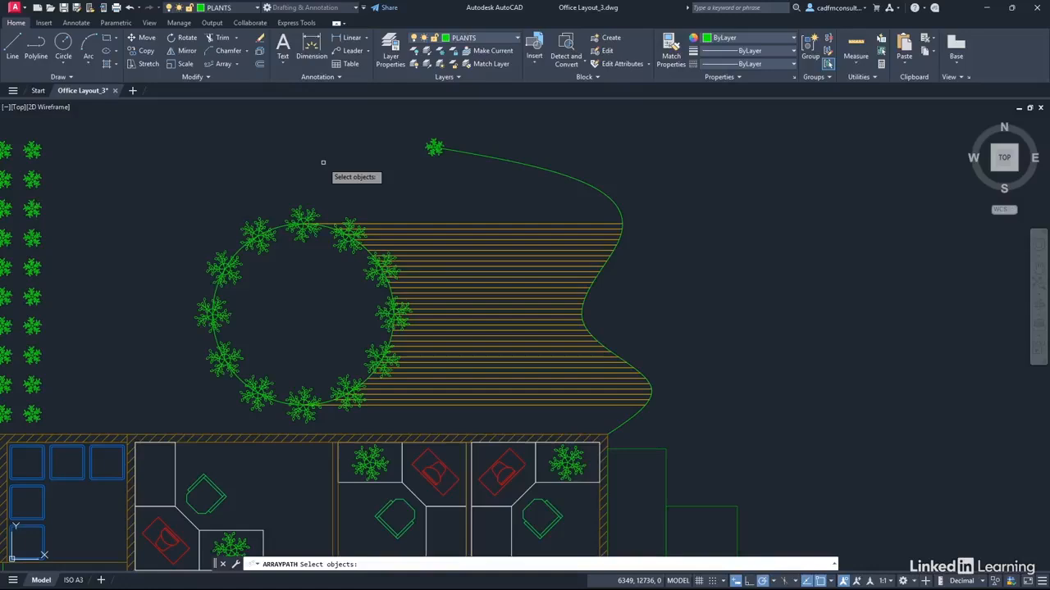
click(433, 147)
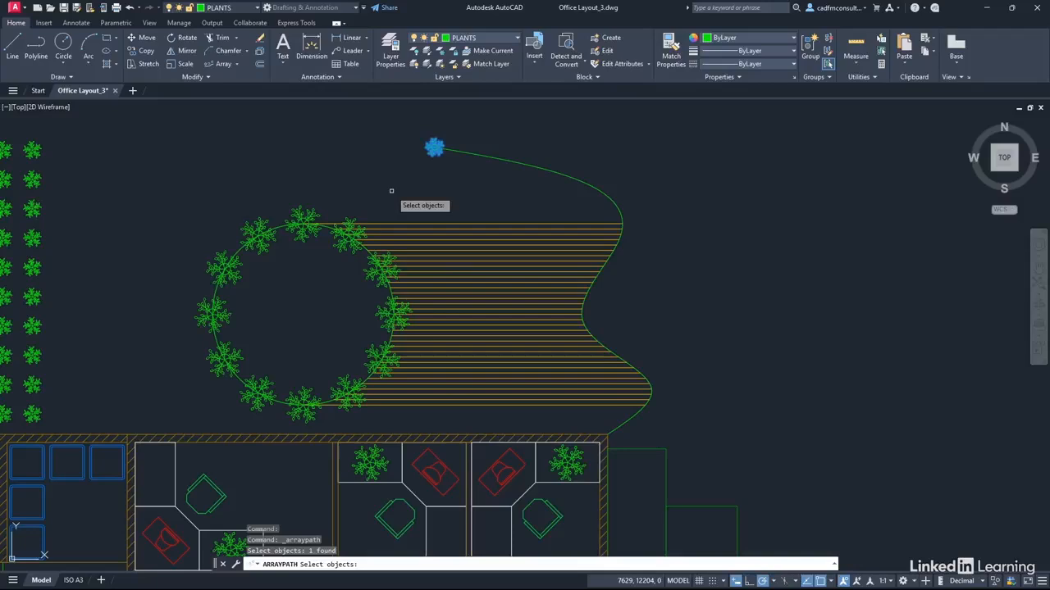
key(Return)
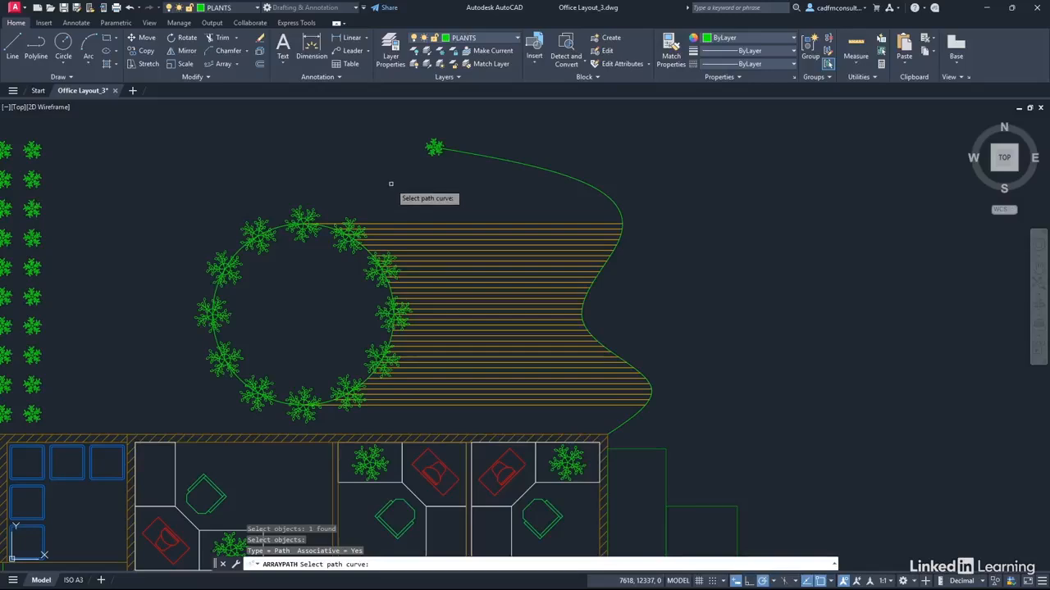
click(515, 162)
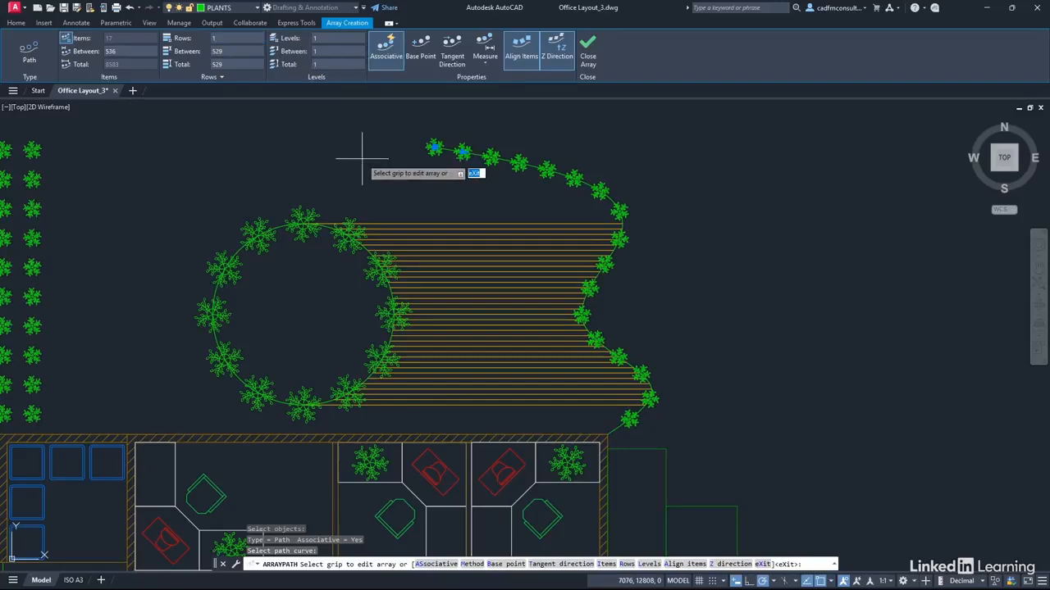
Switch the path array's spacing method to Divide and set the number of items to 15.
click(486, 67)
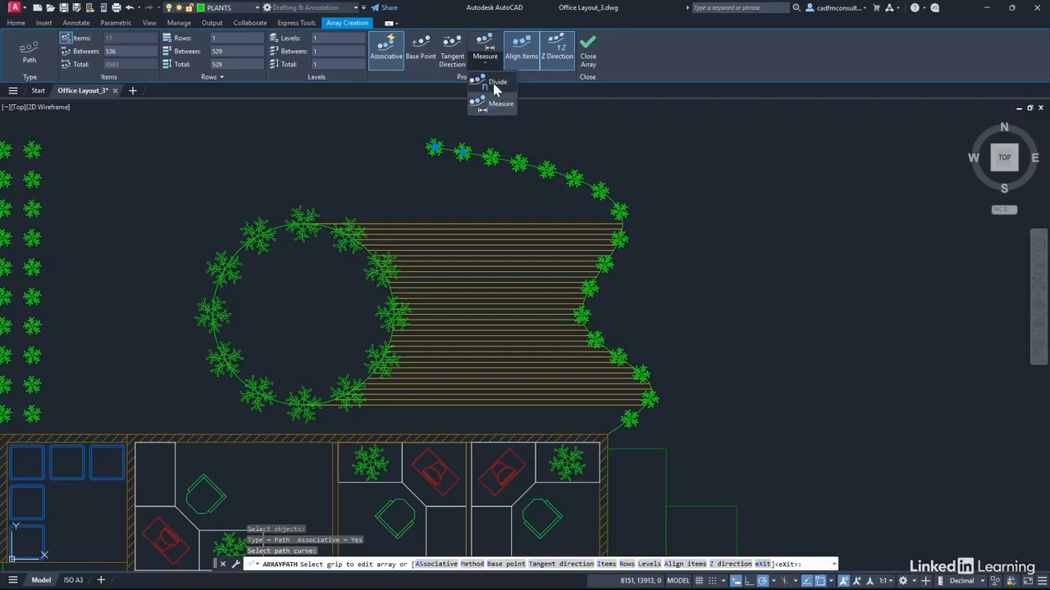
click(496, 82)
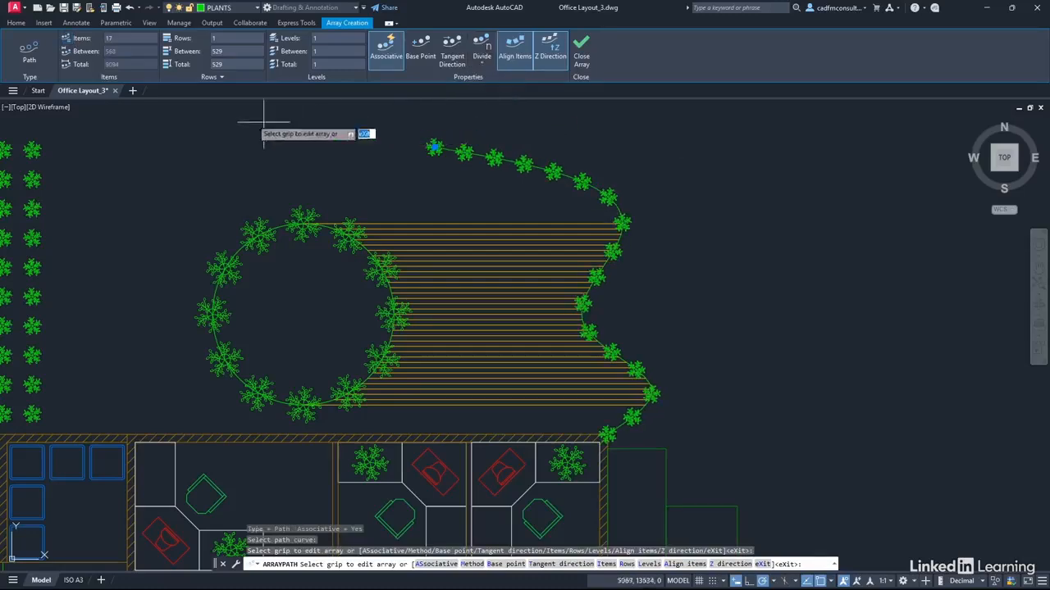
click(119, 39)
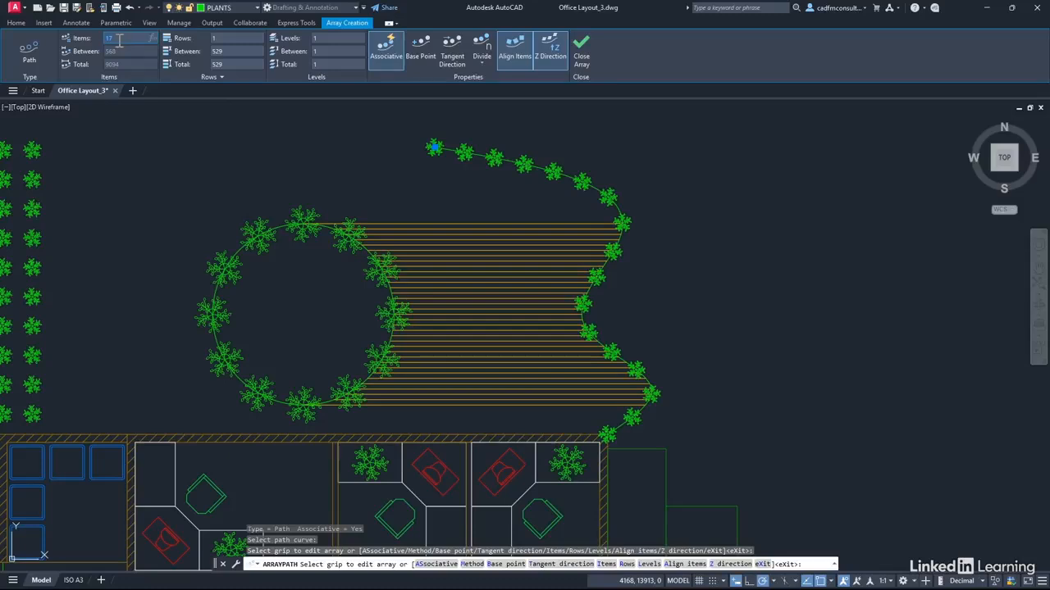
key(Return)
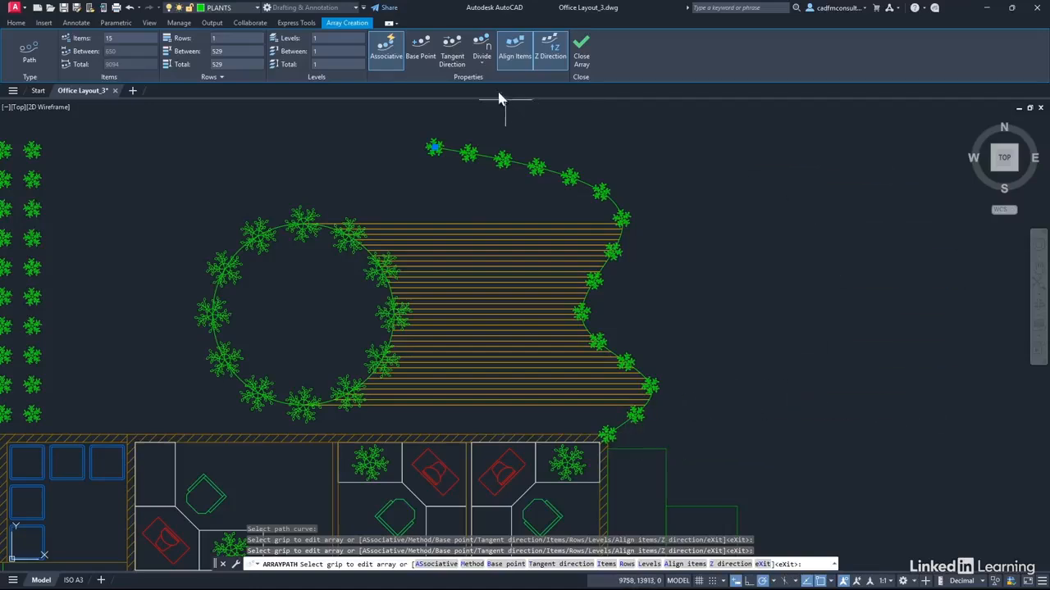
Switch the path array back to the Measure method and set the distance between rows to 650.
click(483, 64)
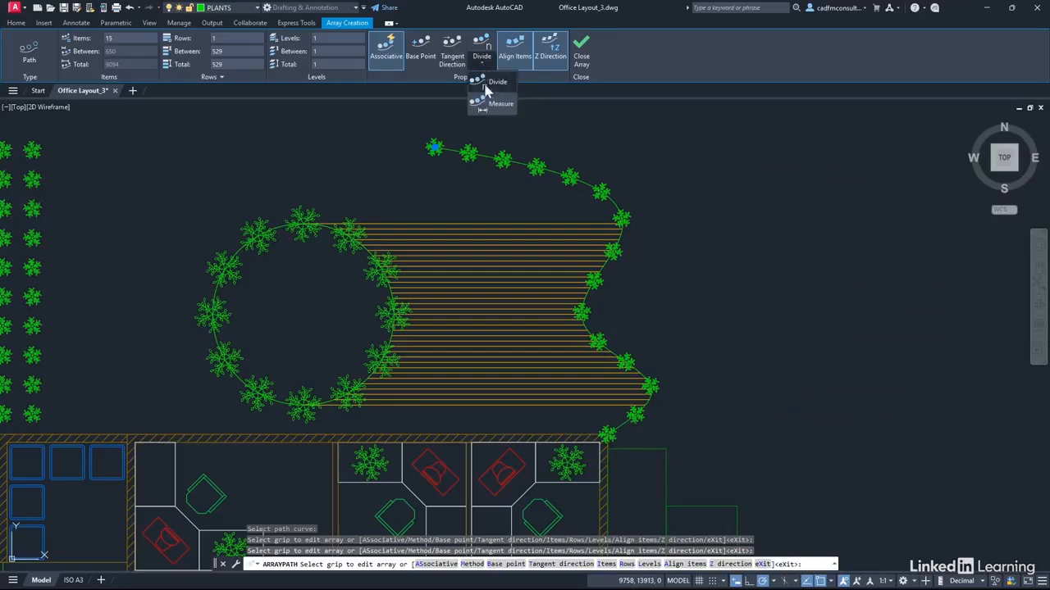
click(496, 104)
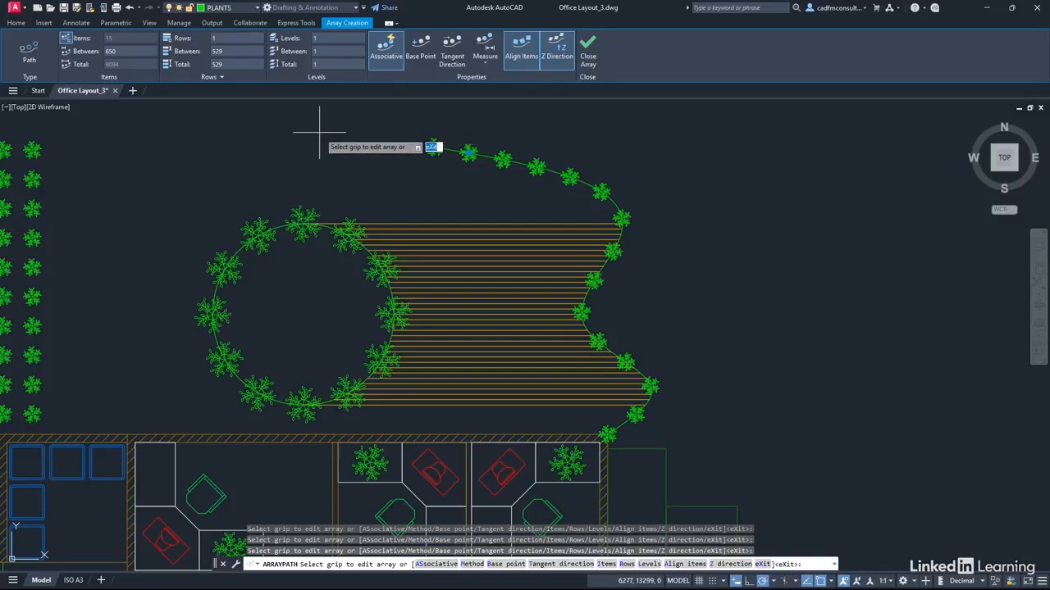
click(227, 53)
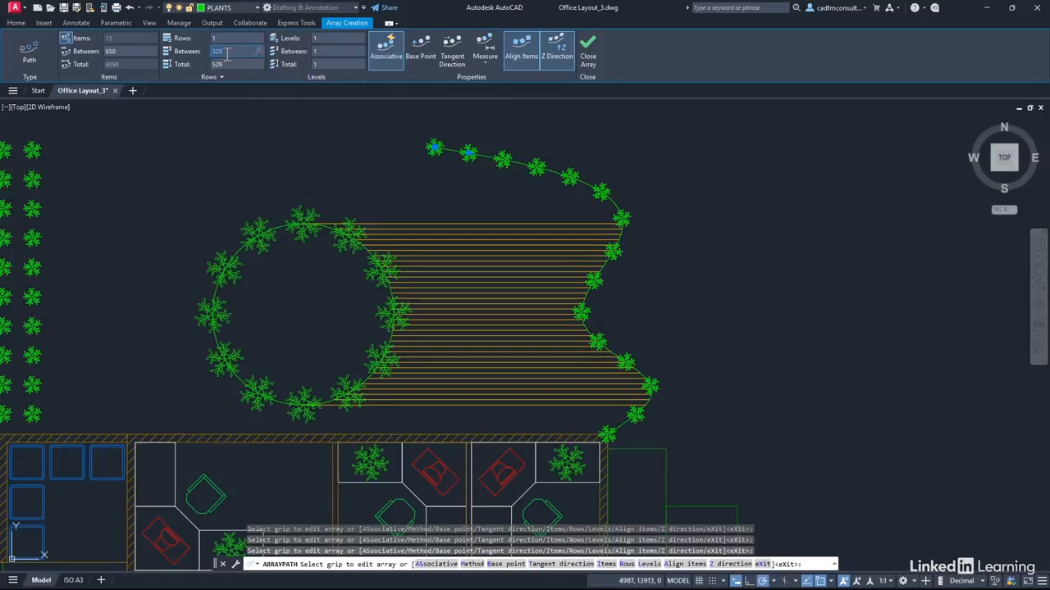
text(650)
key(Return)
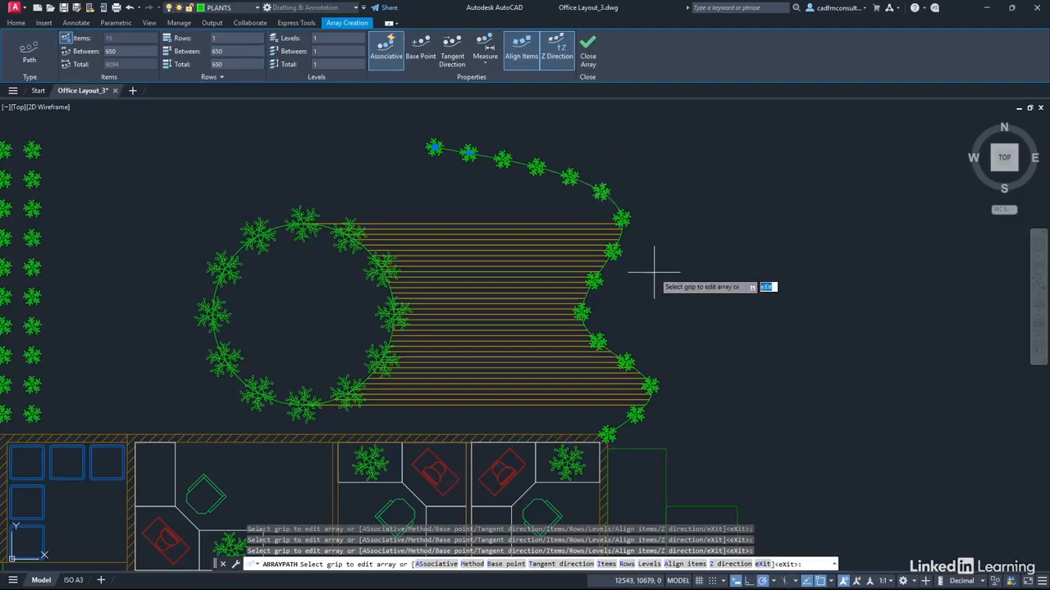
Try adjusting the item spacing by its grip on the second plant, cancel the adjustment, and finish the path array.
click(470, 154)
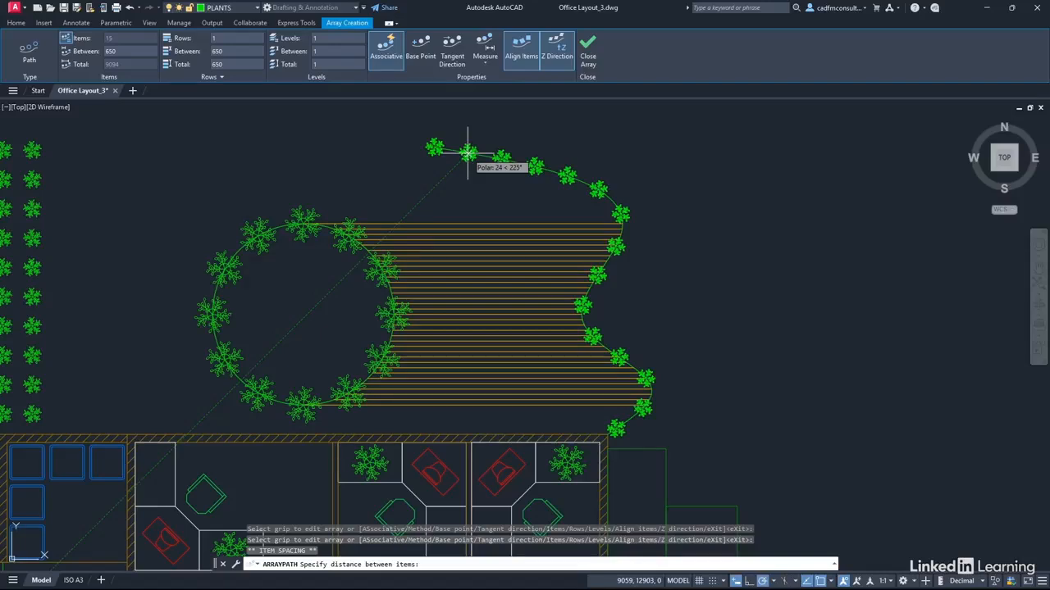
key(Escape)
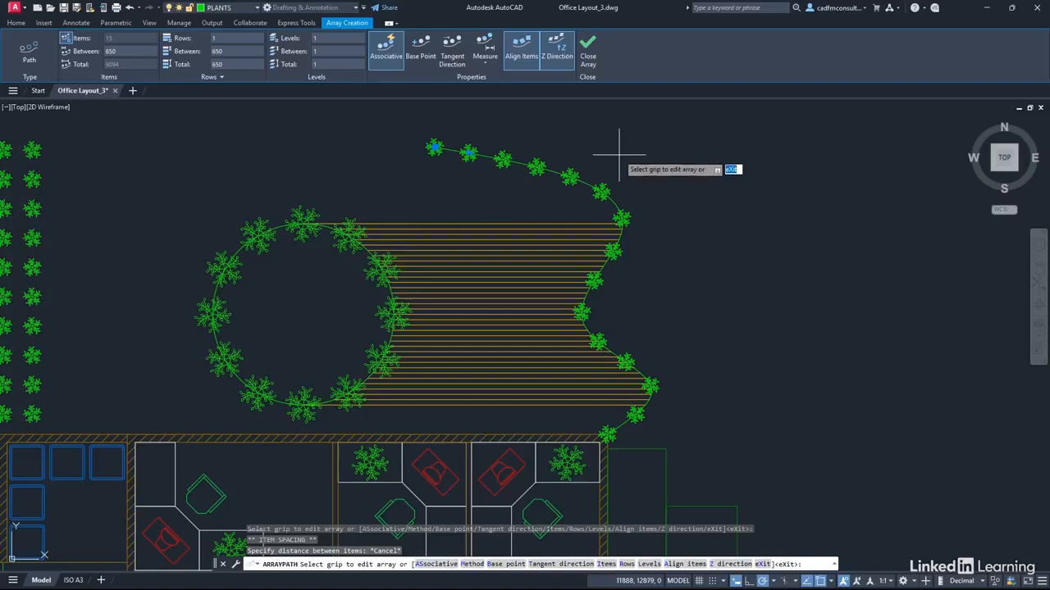
click(587, 54)
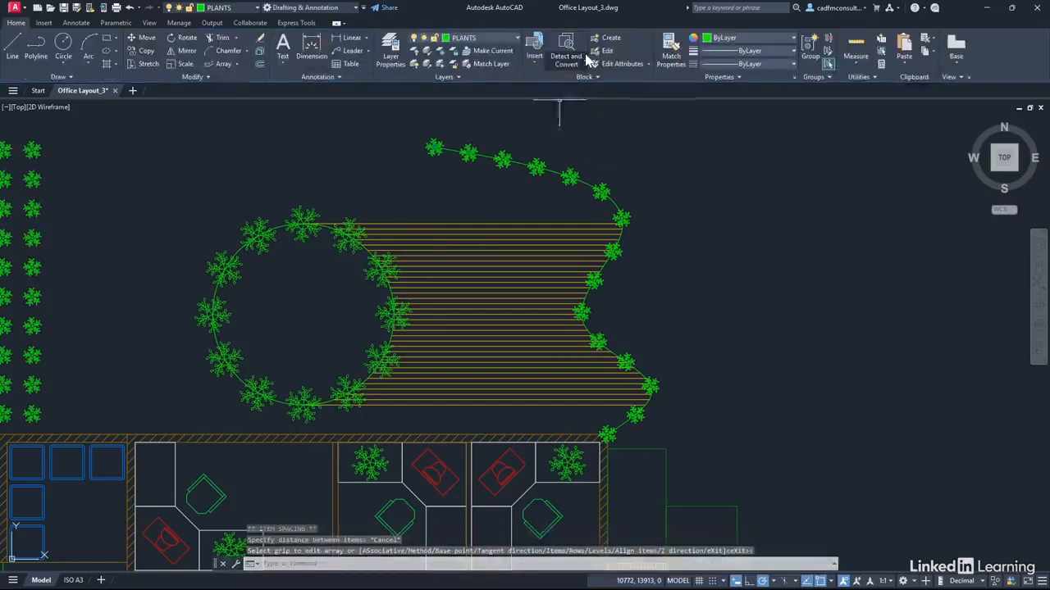
mouse_move(540, 164)
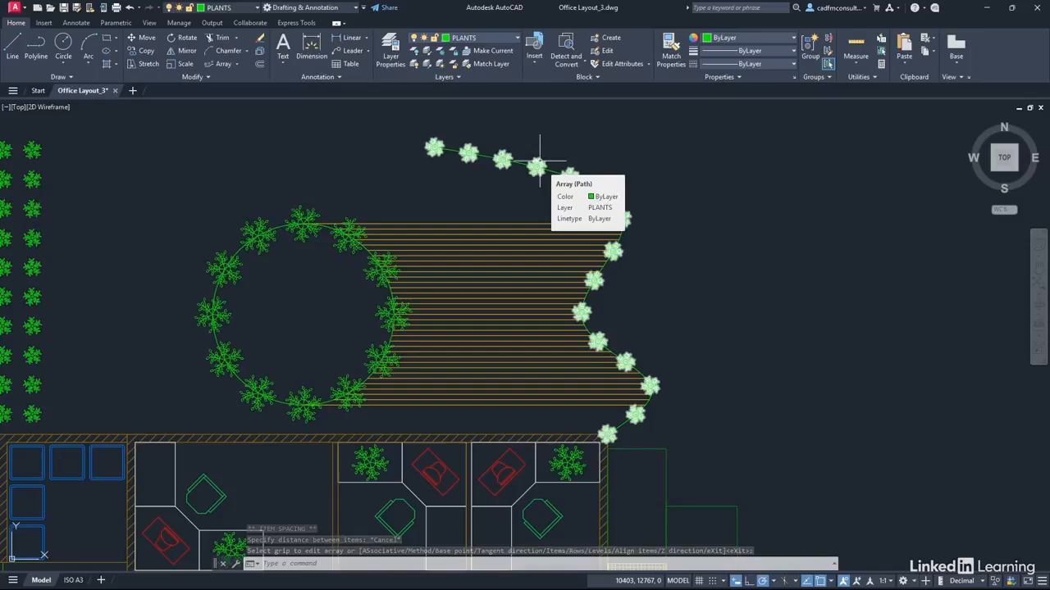
key(Escape)
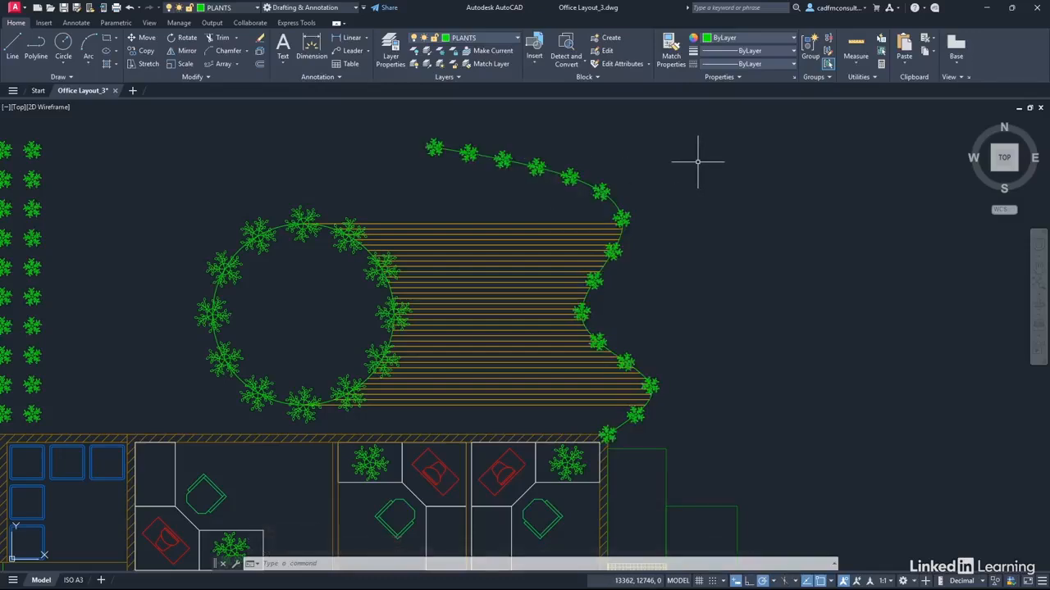